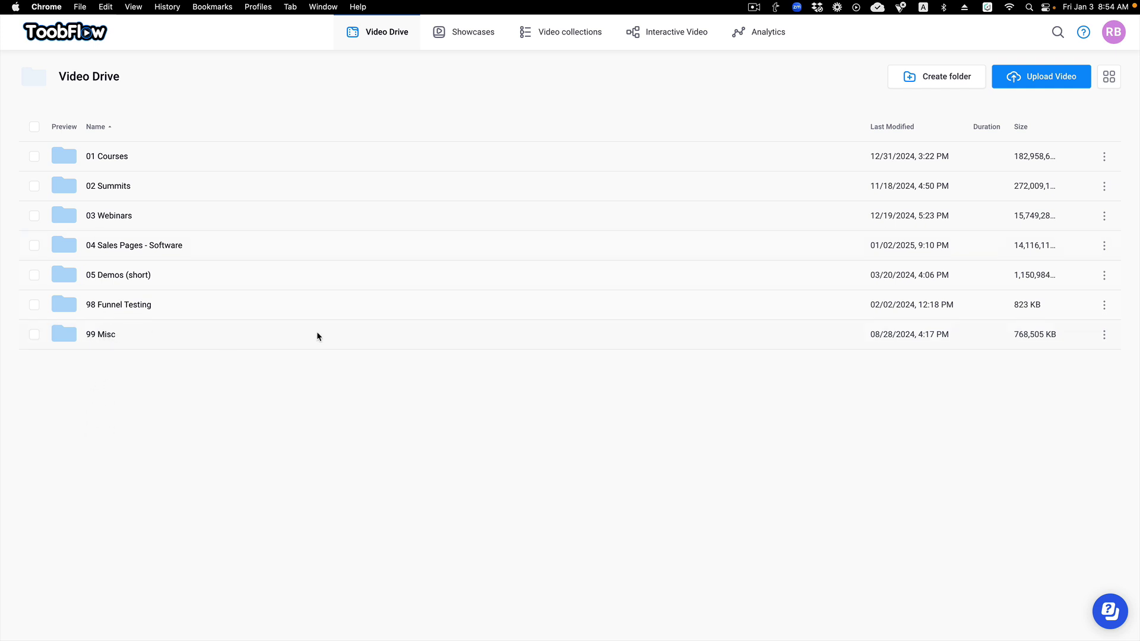
- Rename the 99 Misc folder to 00 Misc
click(1104, 335)
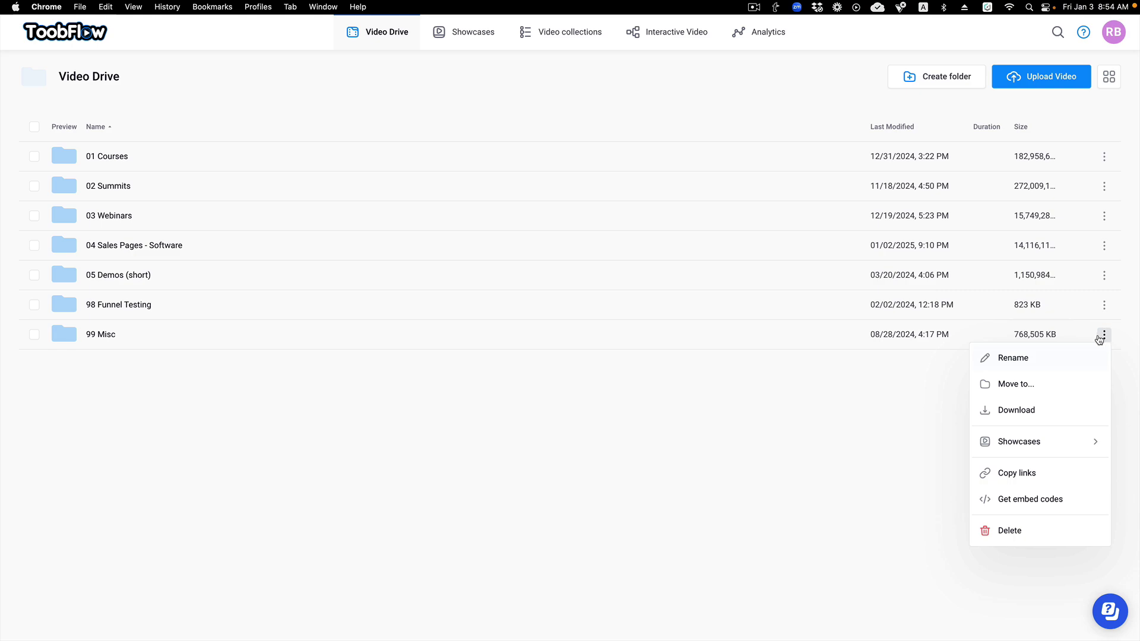
click(1020, 359)
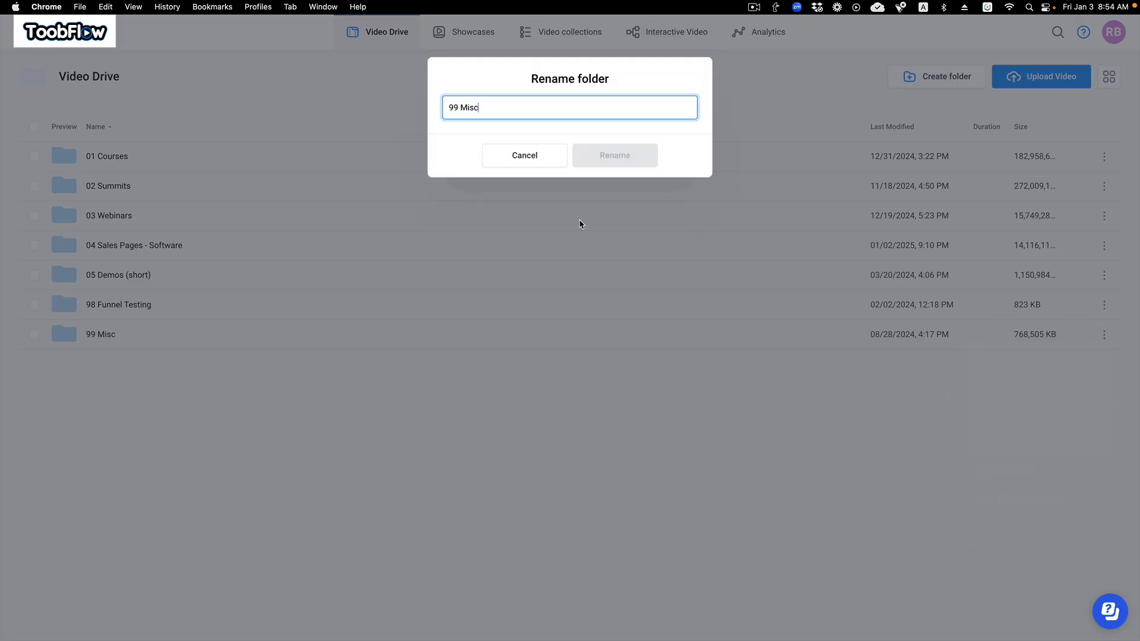
double_click(453, 108)
text(00)
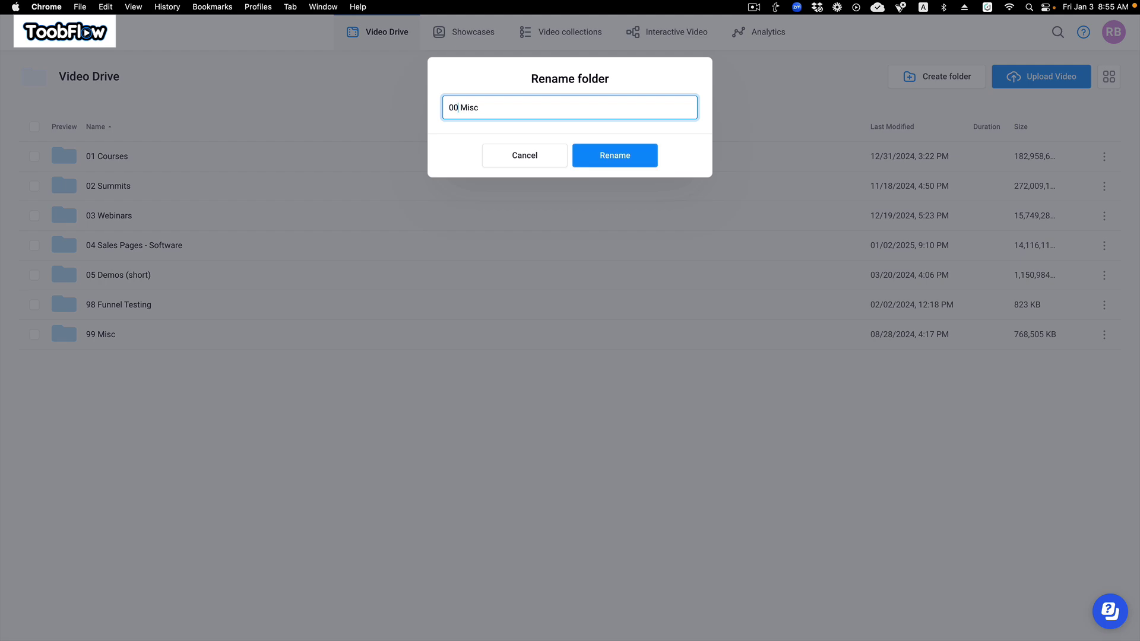
click(623, 153)
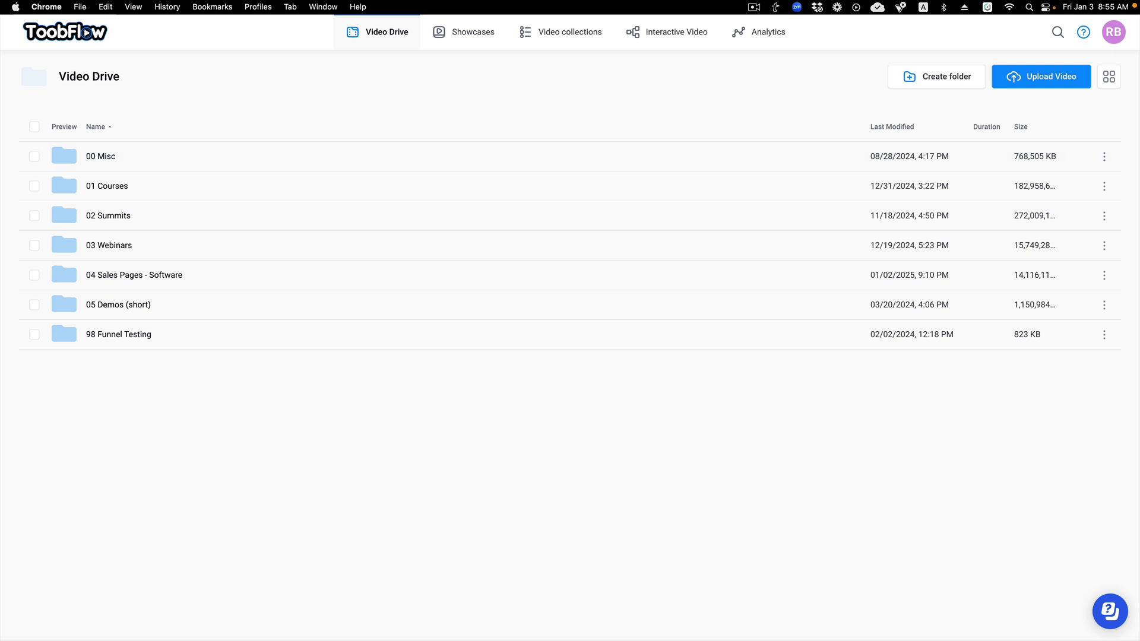
- Rename the 00 Misc folder back to 99 Misc
click(1104, 156)
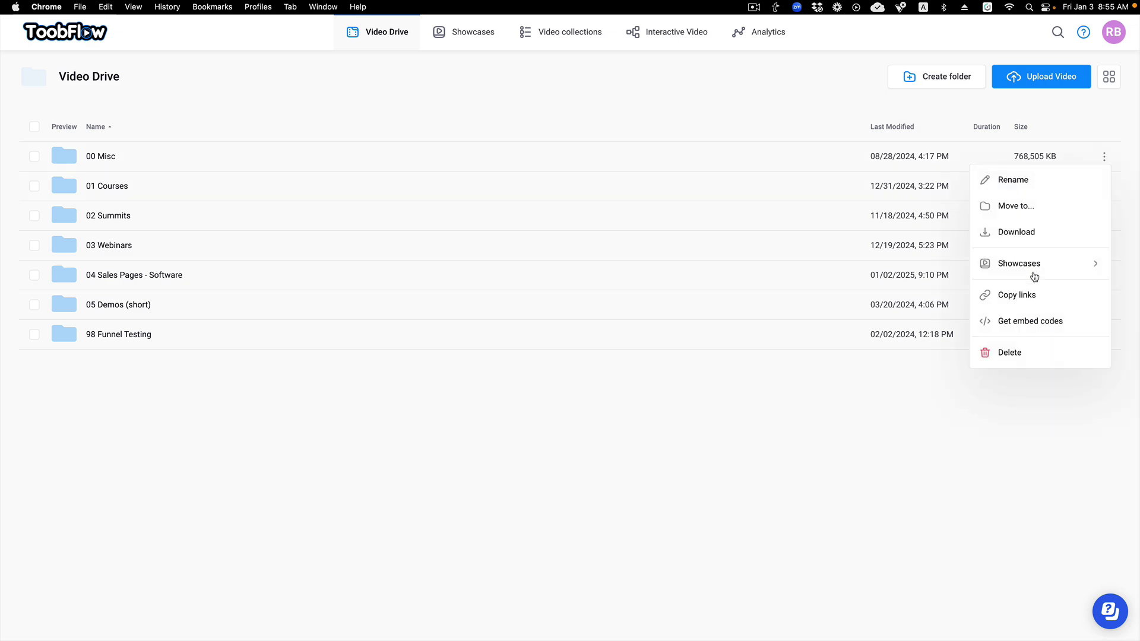
click(1011, 180)
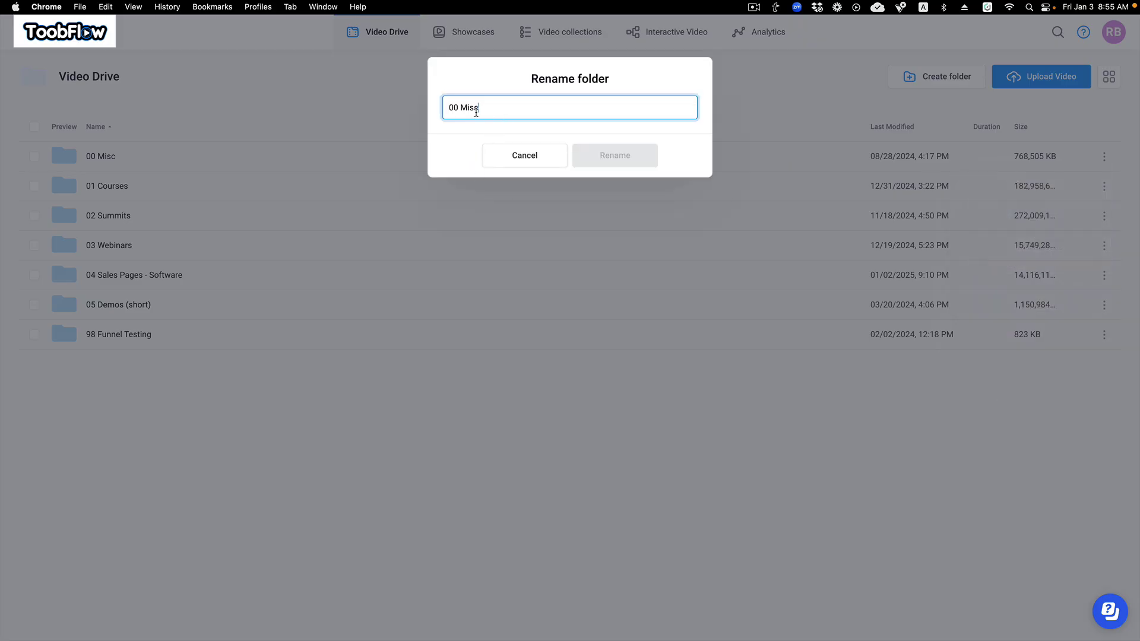
drag(458, 107, 435, 107)
text(99)
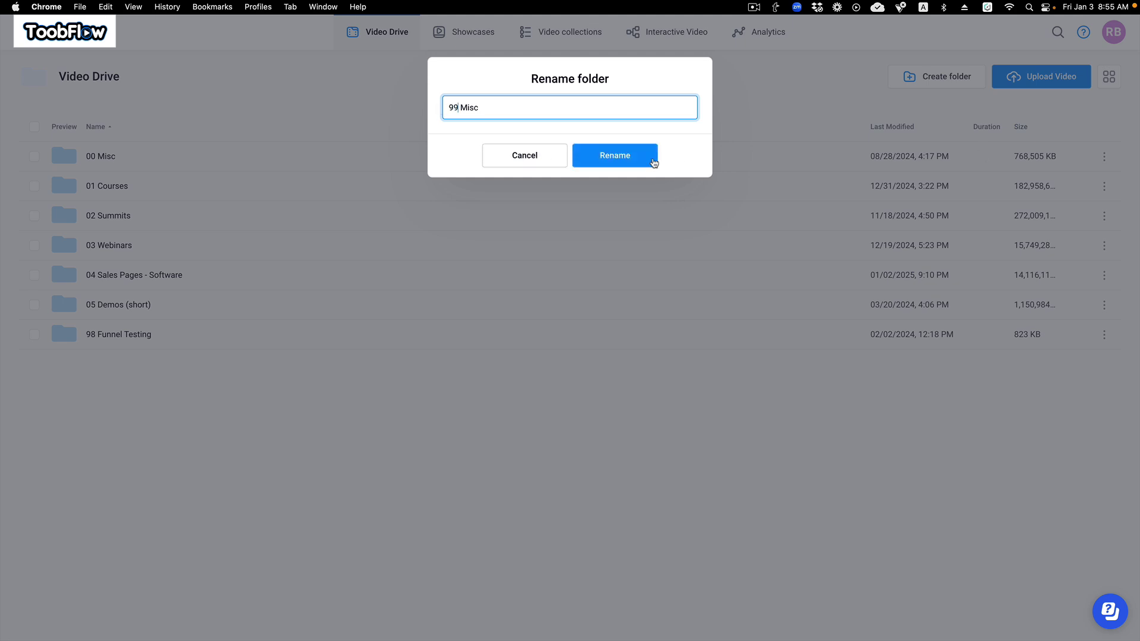
click(615, 157)
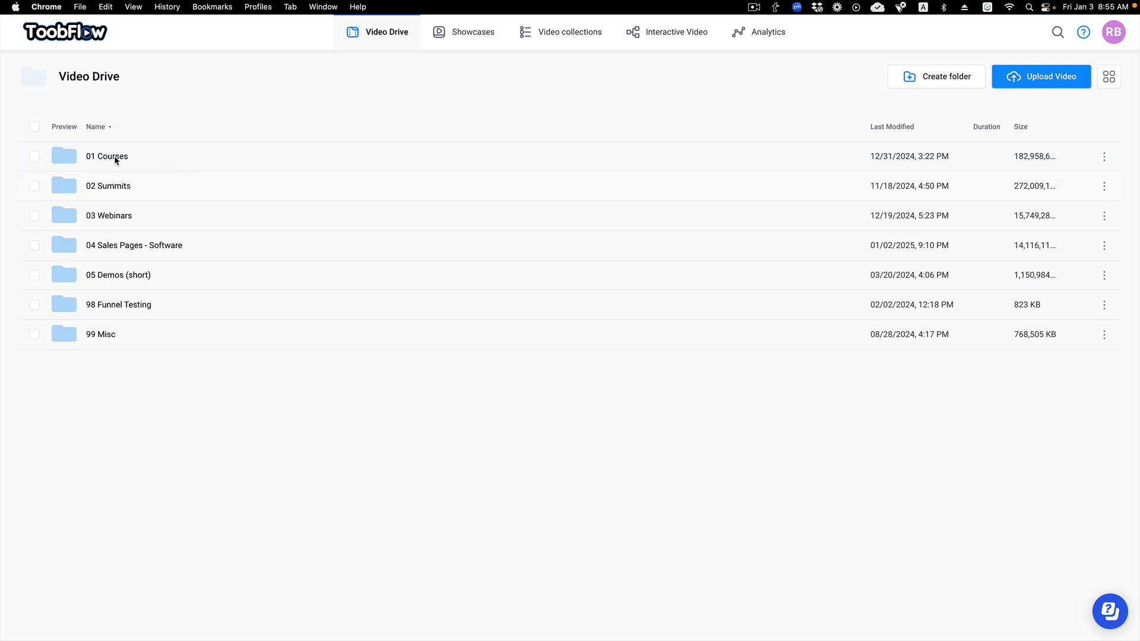
- Open the 01 Courses folder and look through its full list of course folders
click(65, 155)
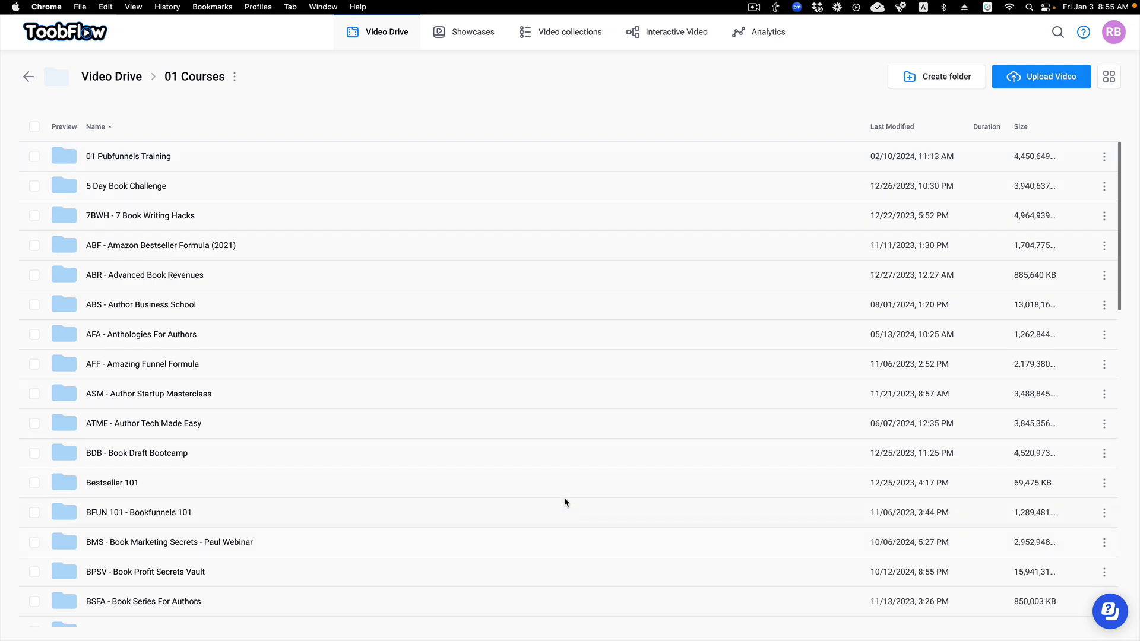
scroll(565, 481, down, 10)
scroll(552, 469, down, 7)
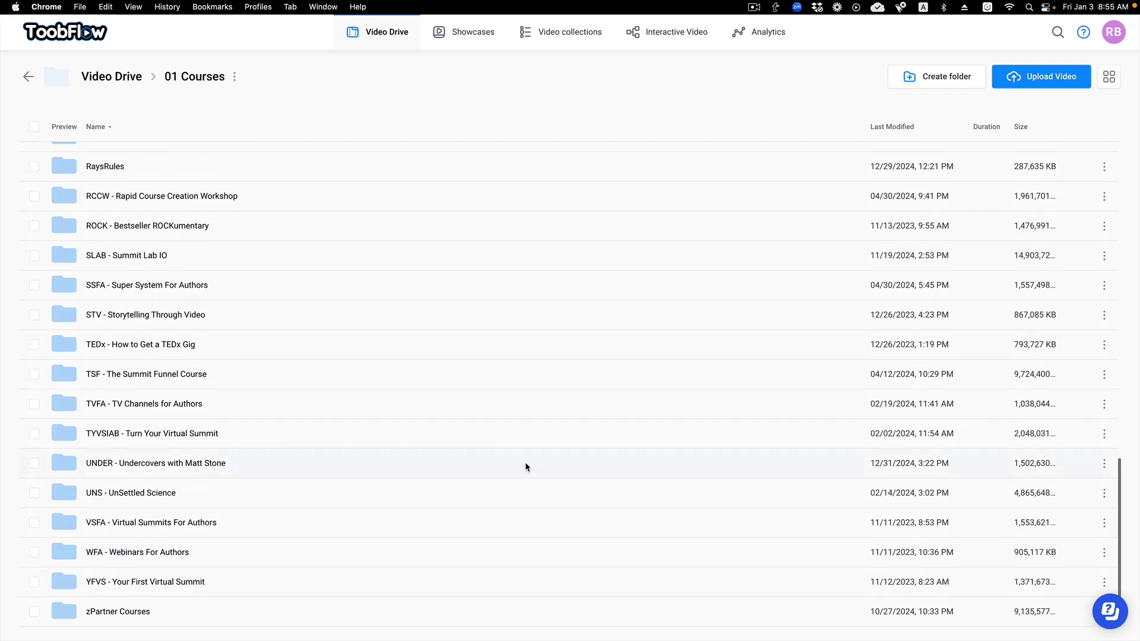
scroll(392, 523, up, 10)
scroll(372, 466, up, 5)
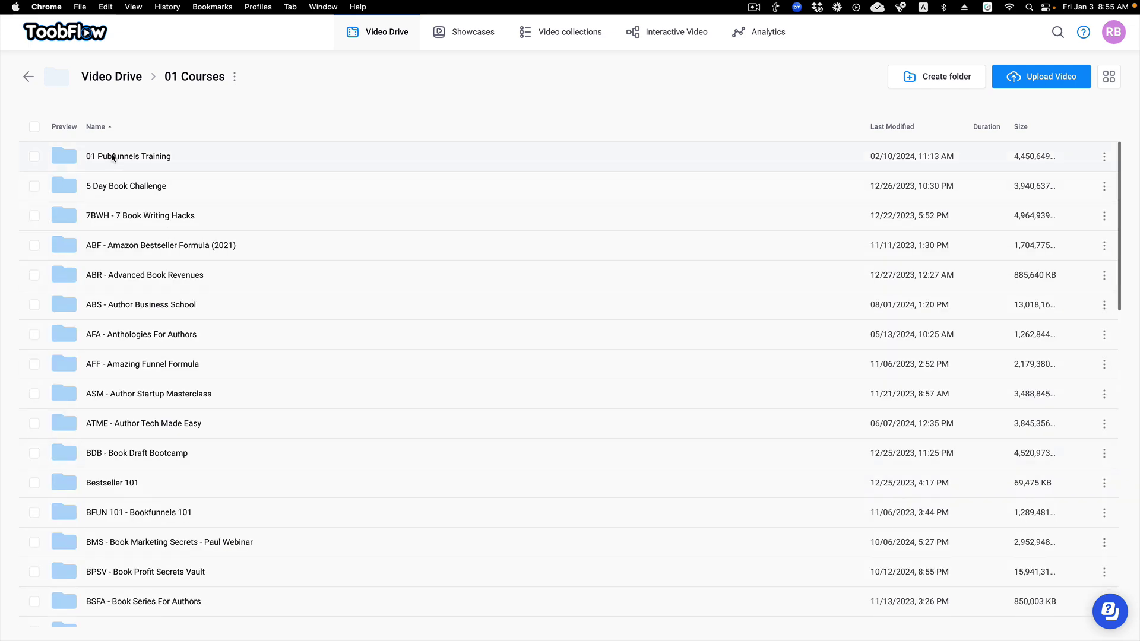
scroll(119, 501, down, 20)
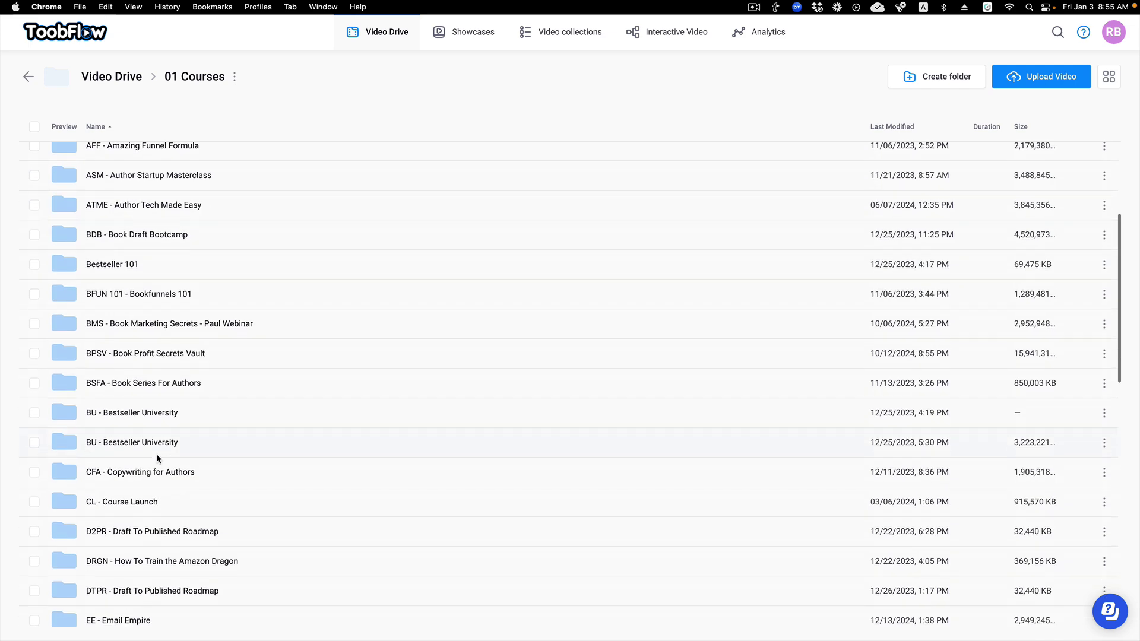
scroll(160, 438, down, 2)
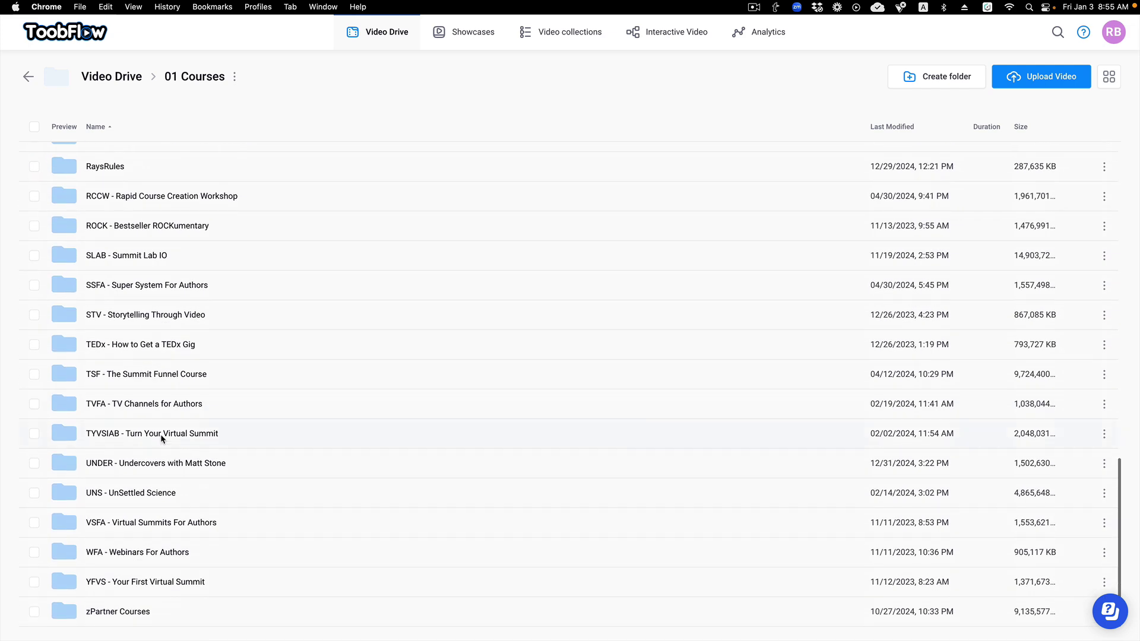
scroll(160, 433, up, 15)
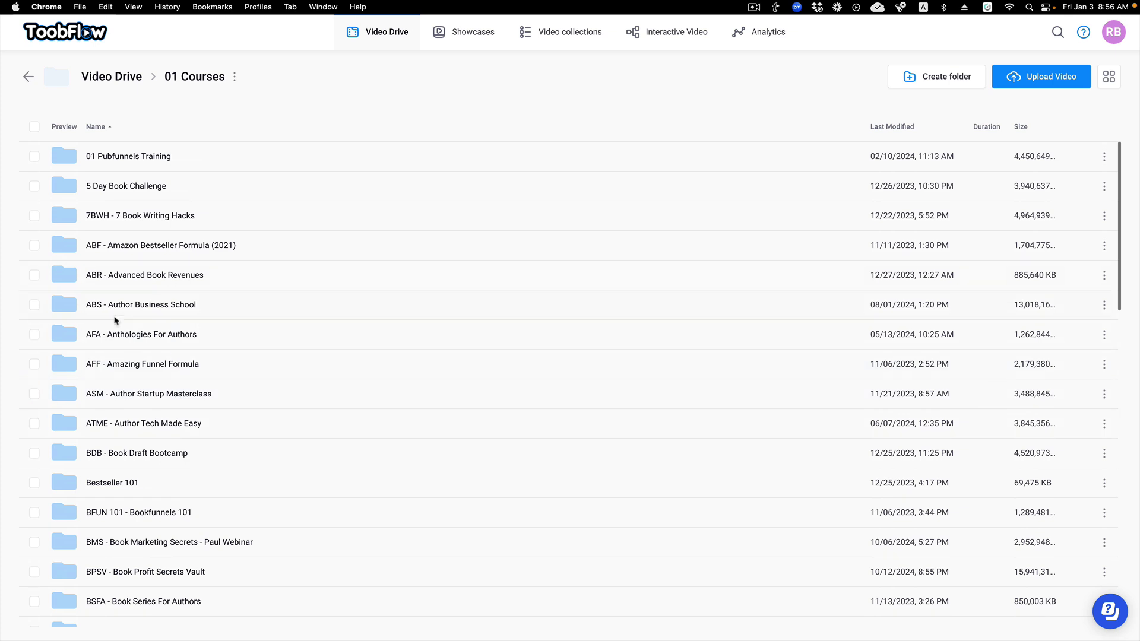
- Look through the videos in the ABF - Amazon Bestseller Formula (2021) folder and return to 01 Courses
click(69, 244)
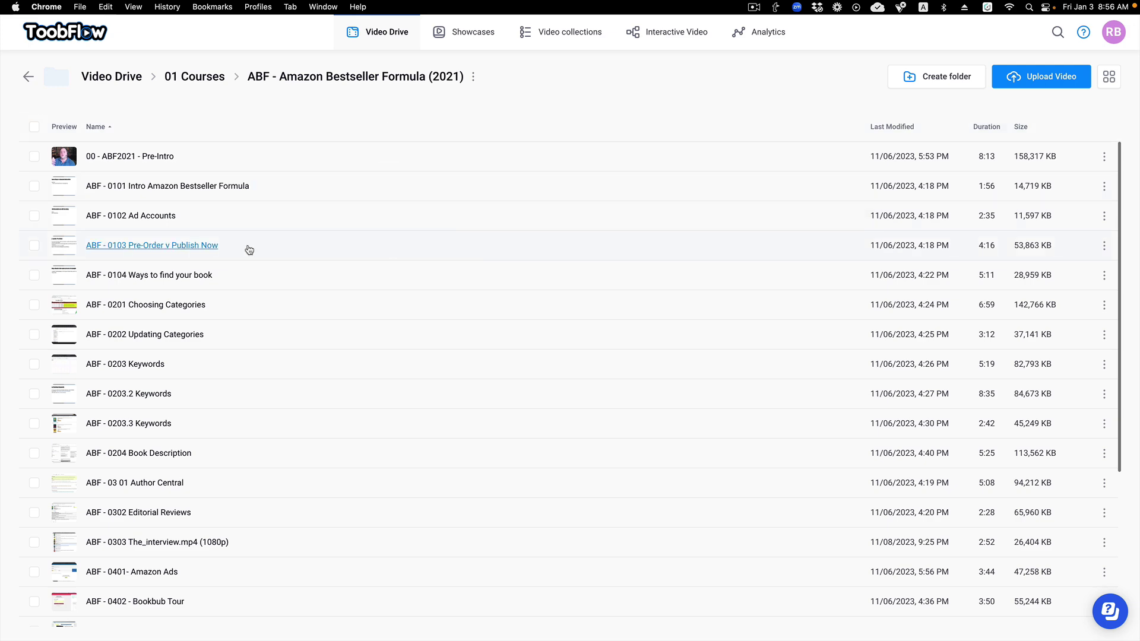
scroll(244, 458, down, 4)
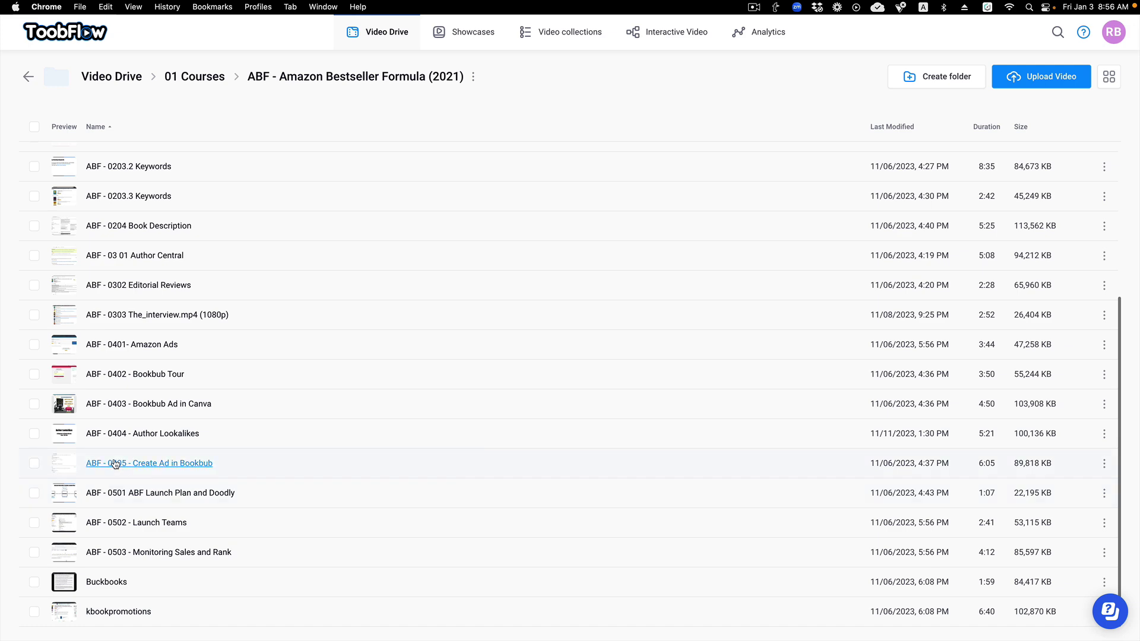
scroll(166, 202, up, 4)
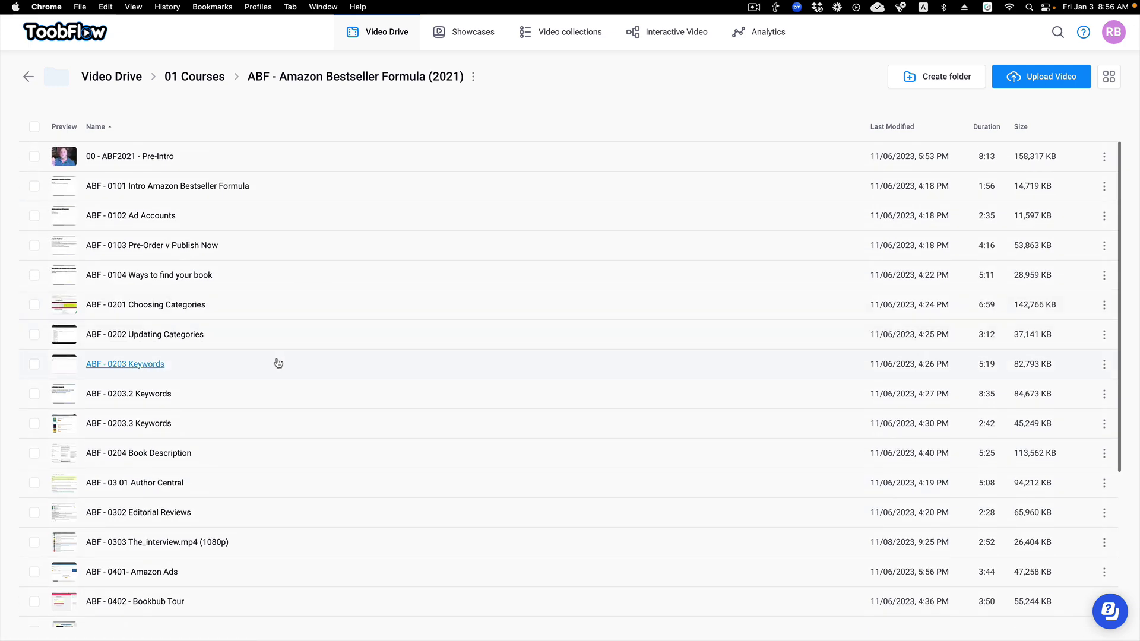
click(204, 81)
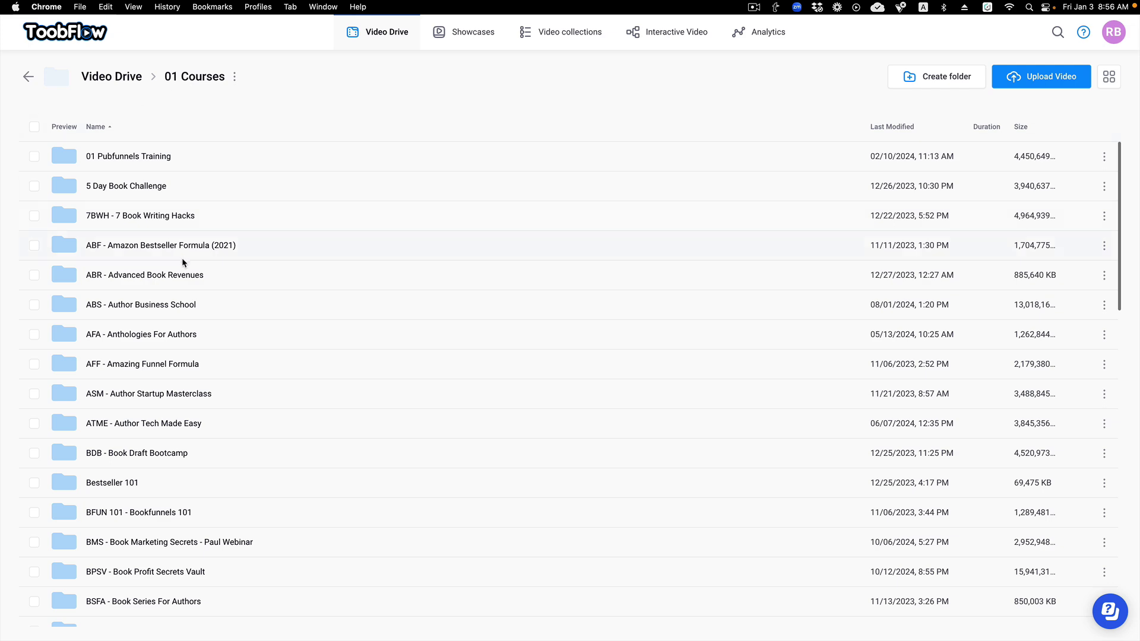
- View the Live Coaching - 2024 10 folder inside SLAB - Summit Lab IO, and return to the Video Drive's top level
scroll(249, 266, down, 10)
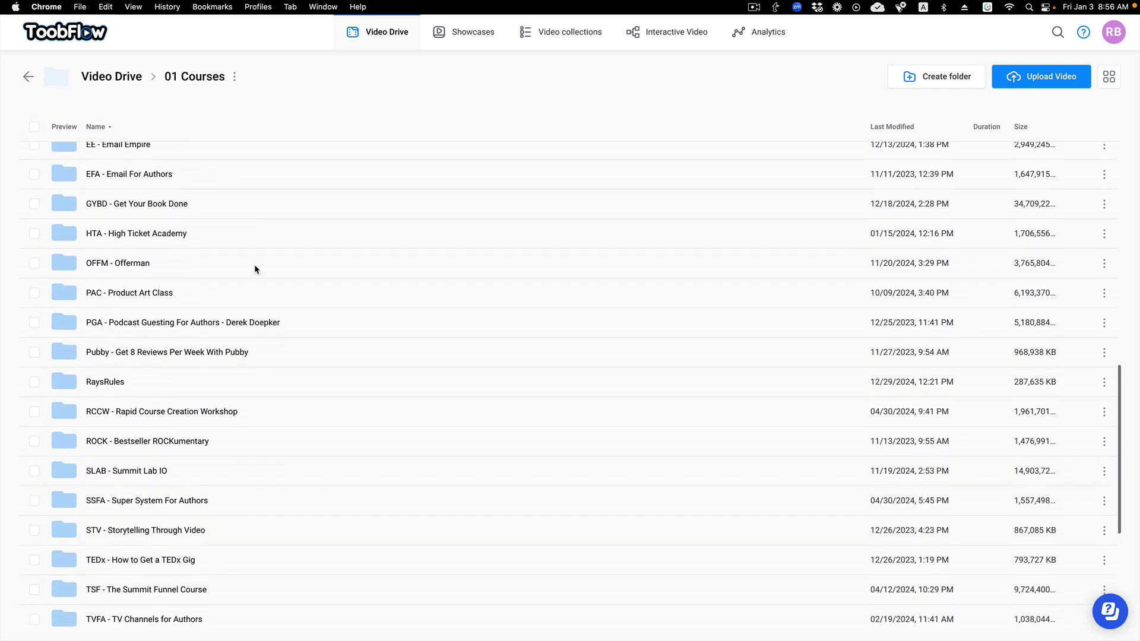
scroll(255, 270, down, 3)
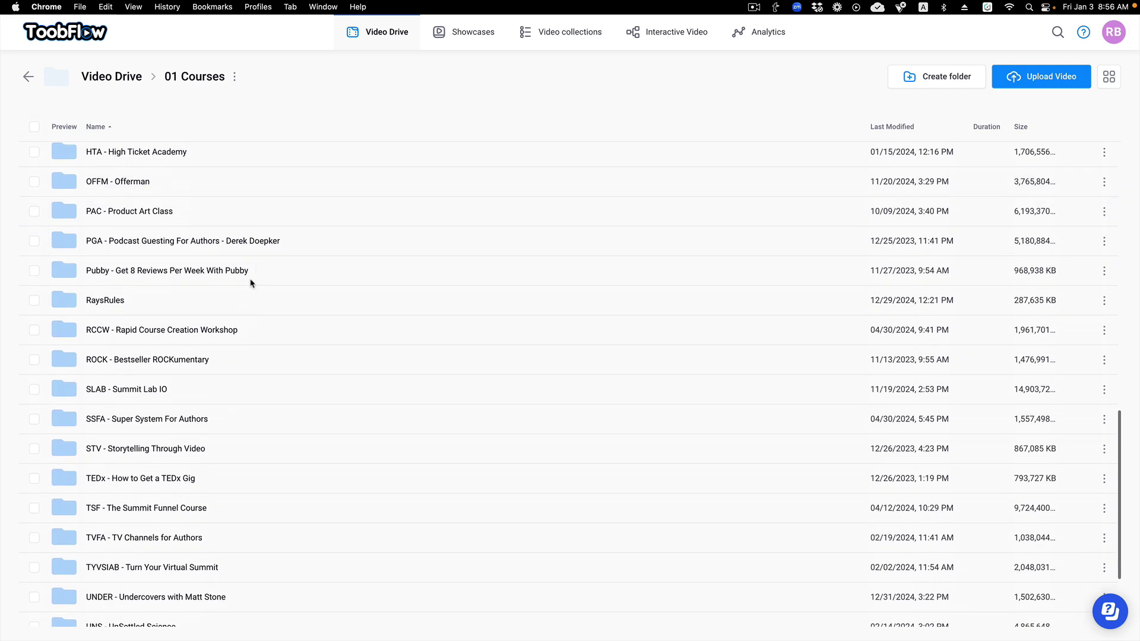
click(64, 390)
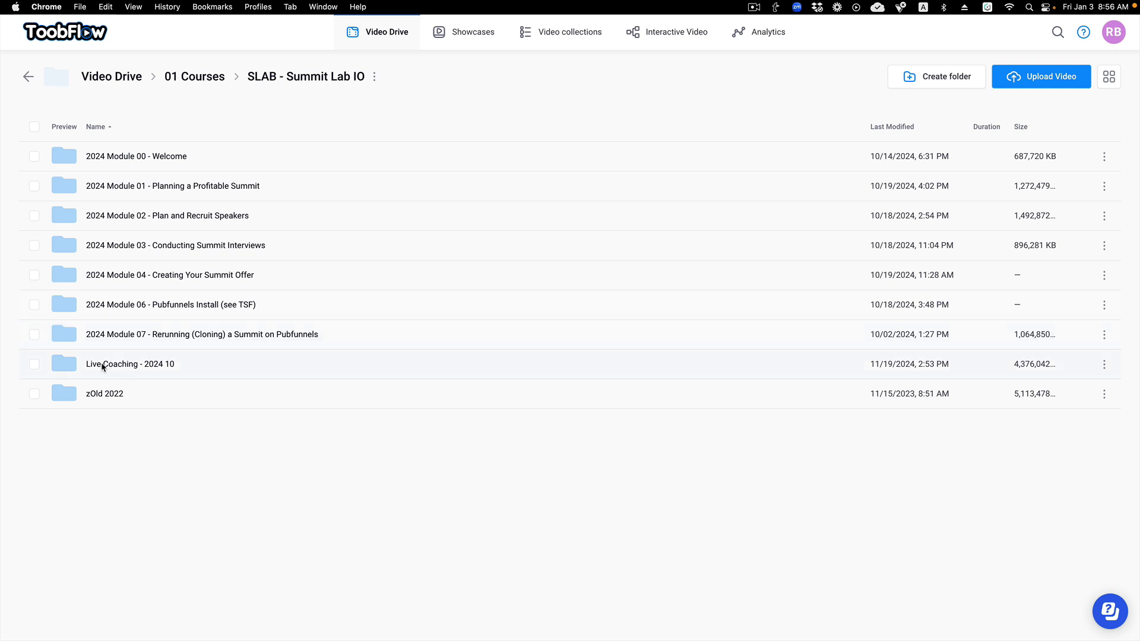
click(69, 363)
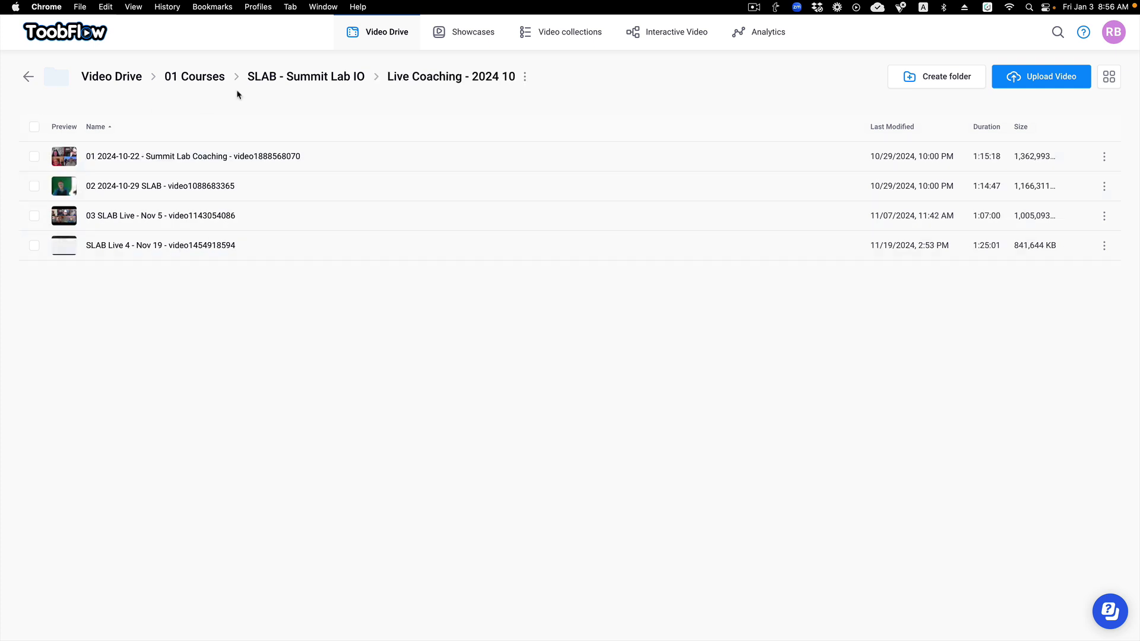
click(321, 79)
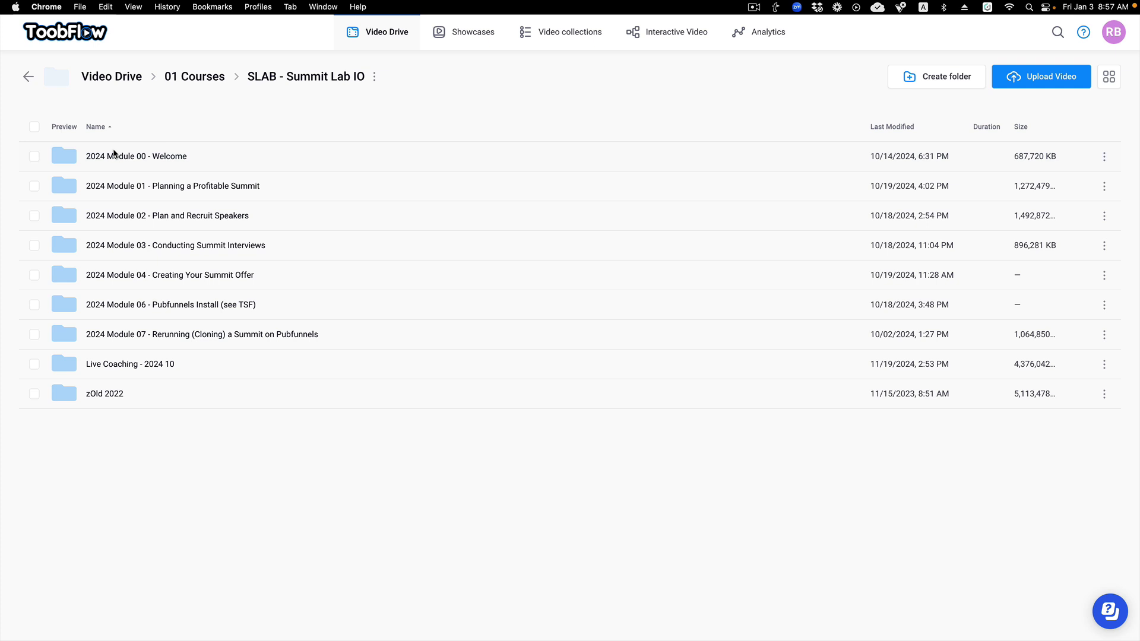
click(196, 82)
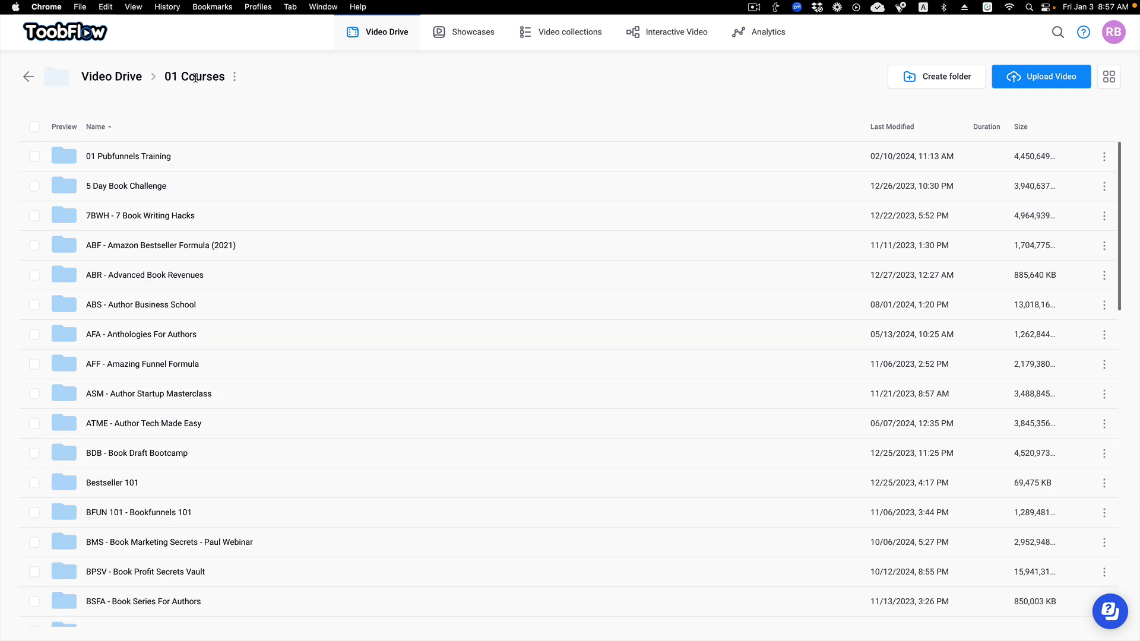
click(132, 78)
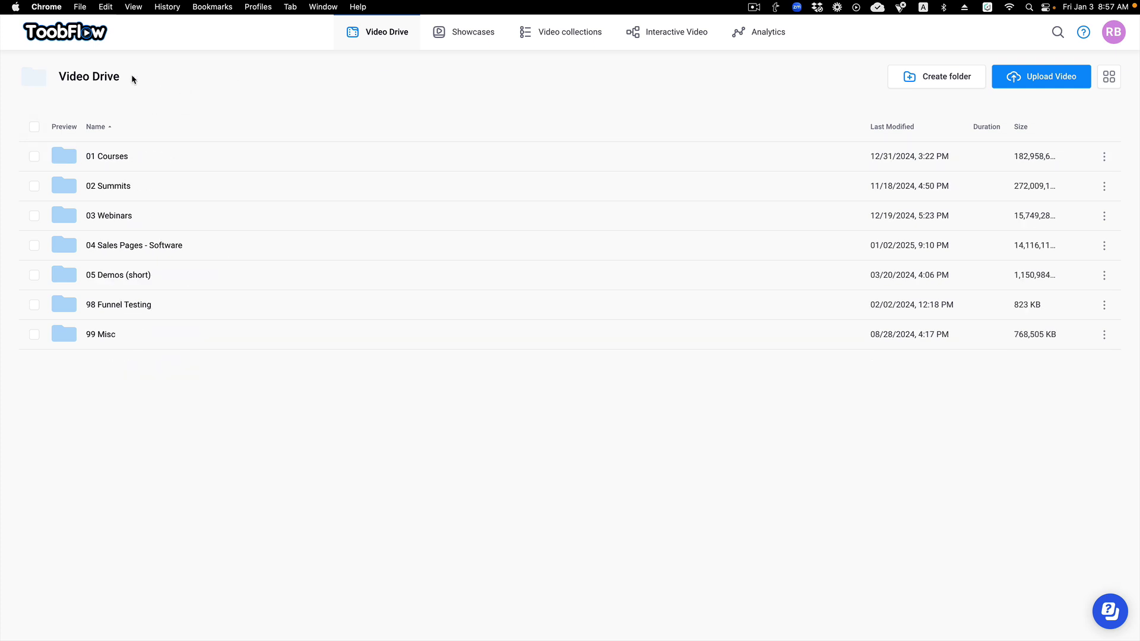
- View the contents of the 03 Webinars and 04 Sales Pages - Software folders, returning to the Video Drive's top level
click(69, 216)
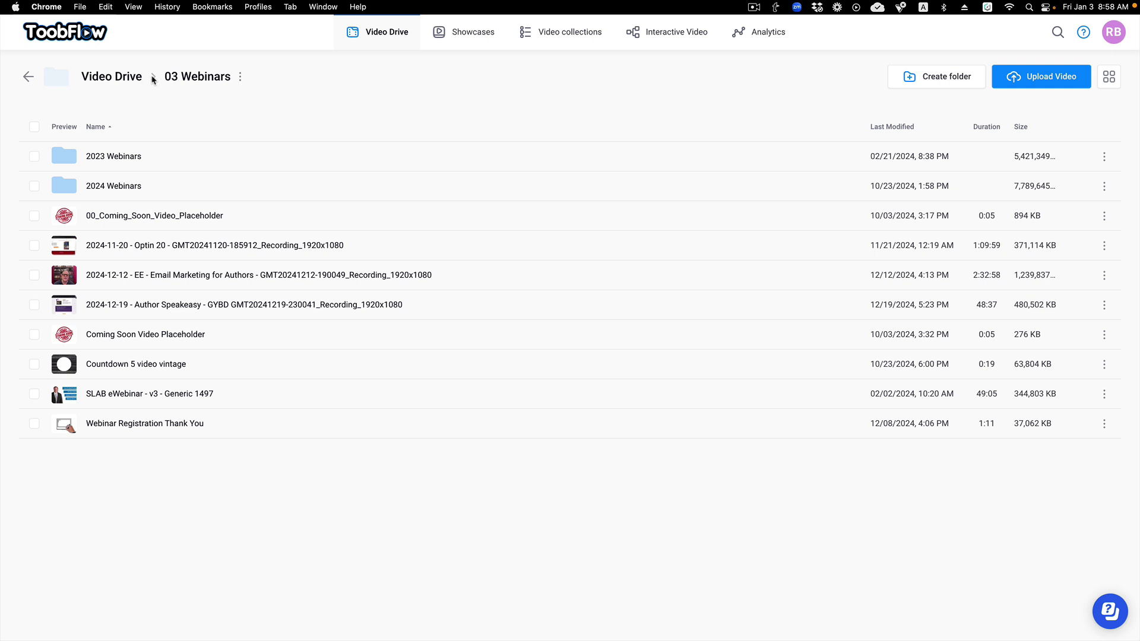
click(128, 77)
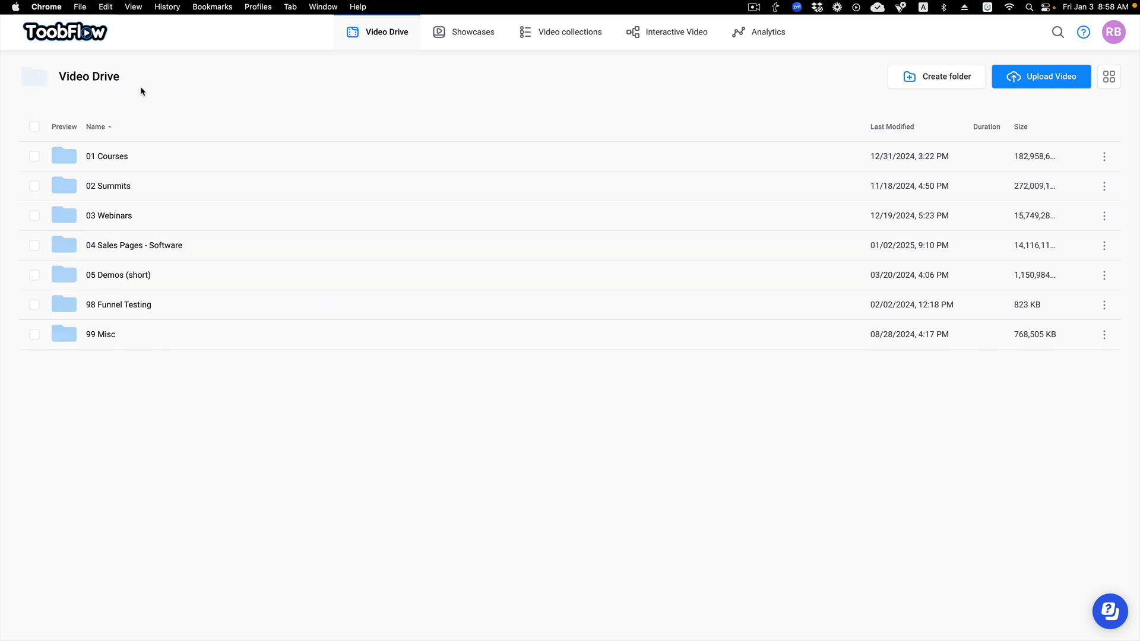
click(62, 247)
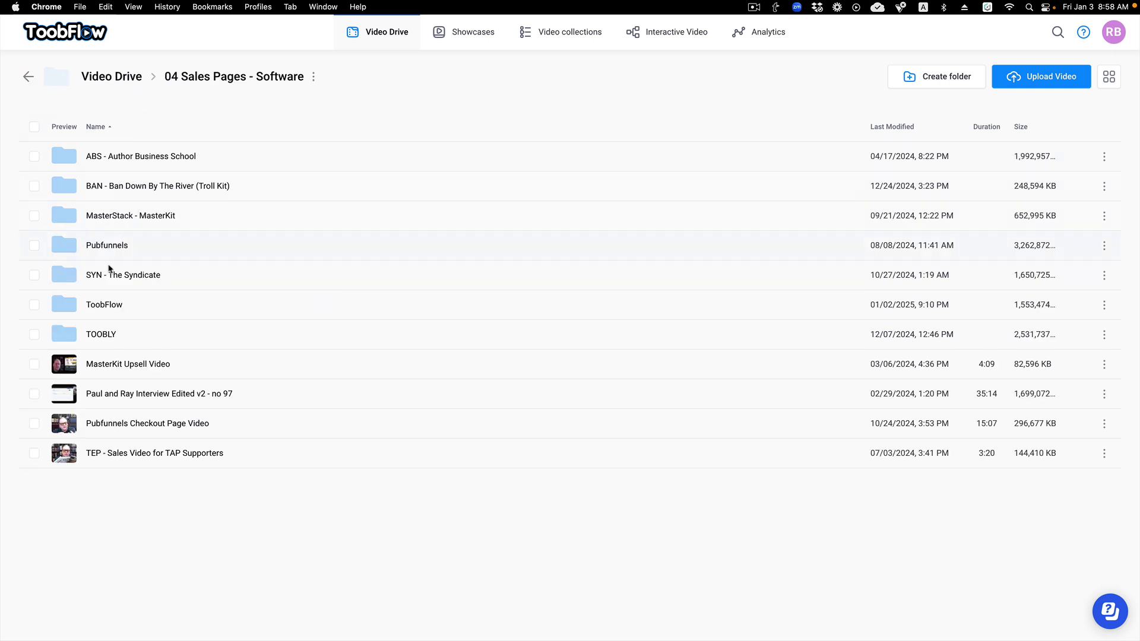
click(106, 78)
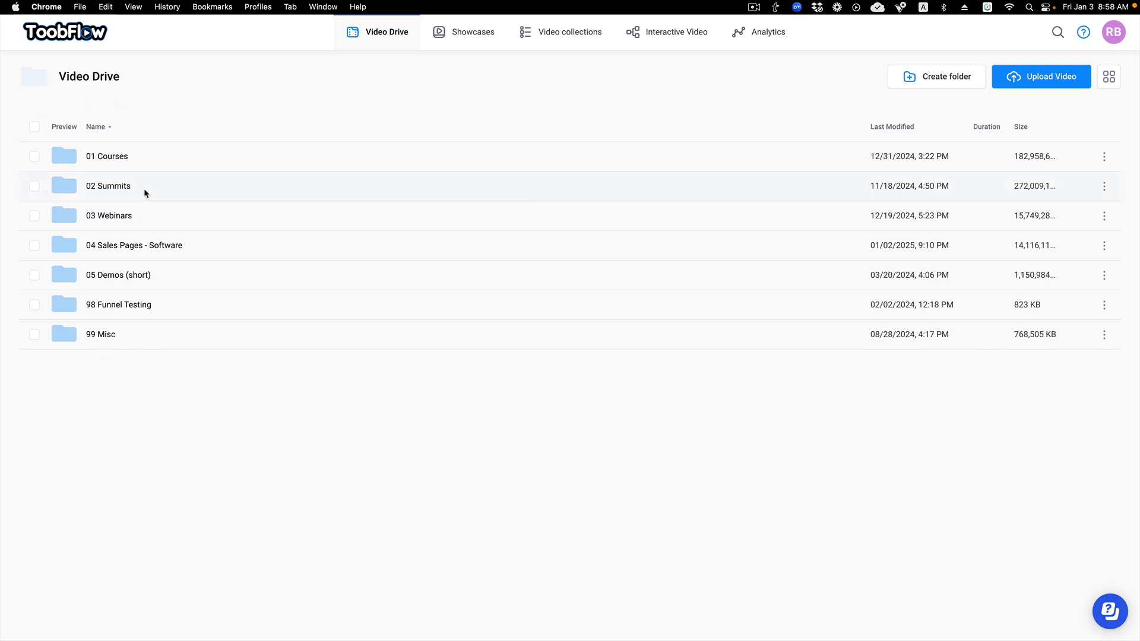
- In 04 Sales Pages - Software, move MasterKit Upsell Video into MasterStack - MasterKit and Pubfunnels Checkout Page Video into Pubfunnels
click(71, 245)
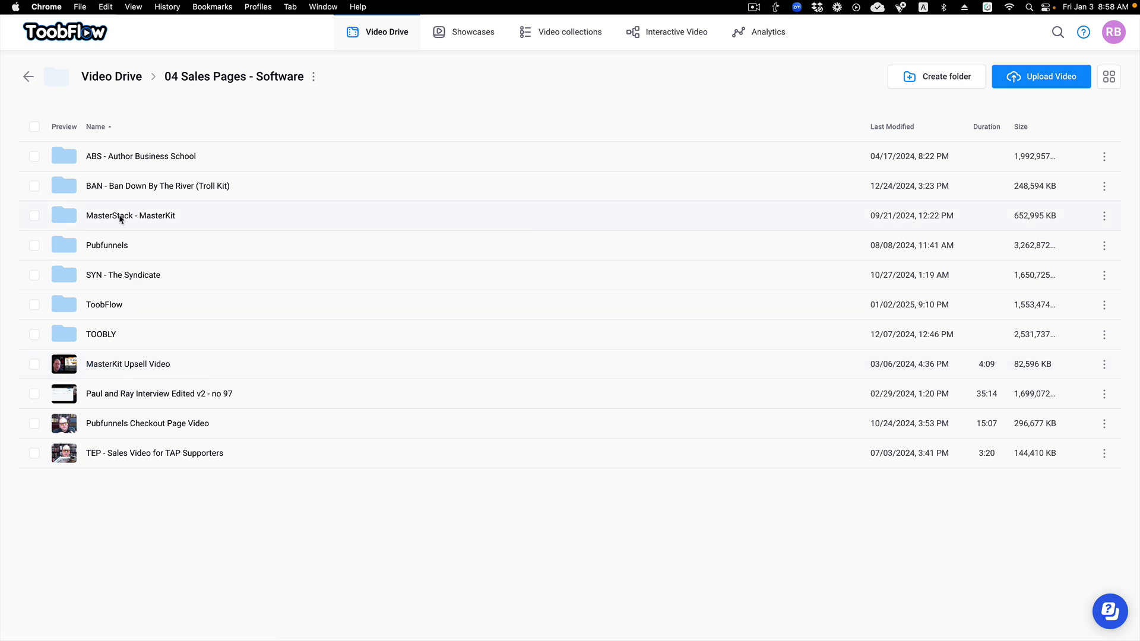
drag(112, 363, 118, 215)
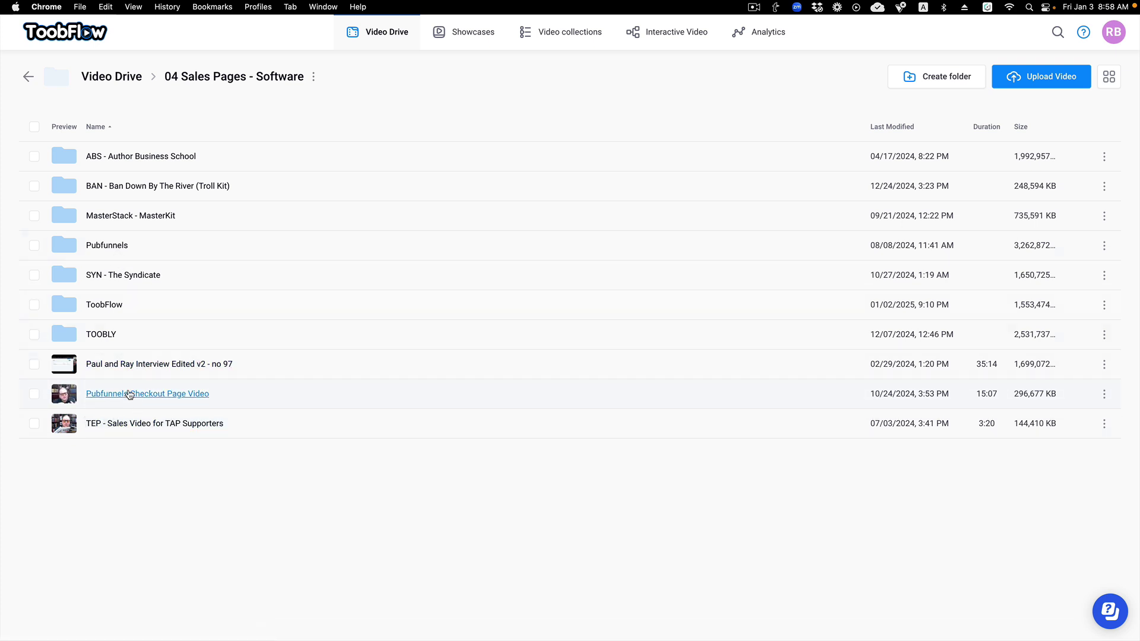
drag(130, 394, 124, 253)
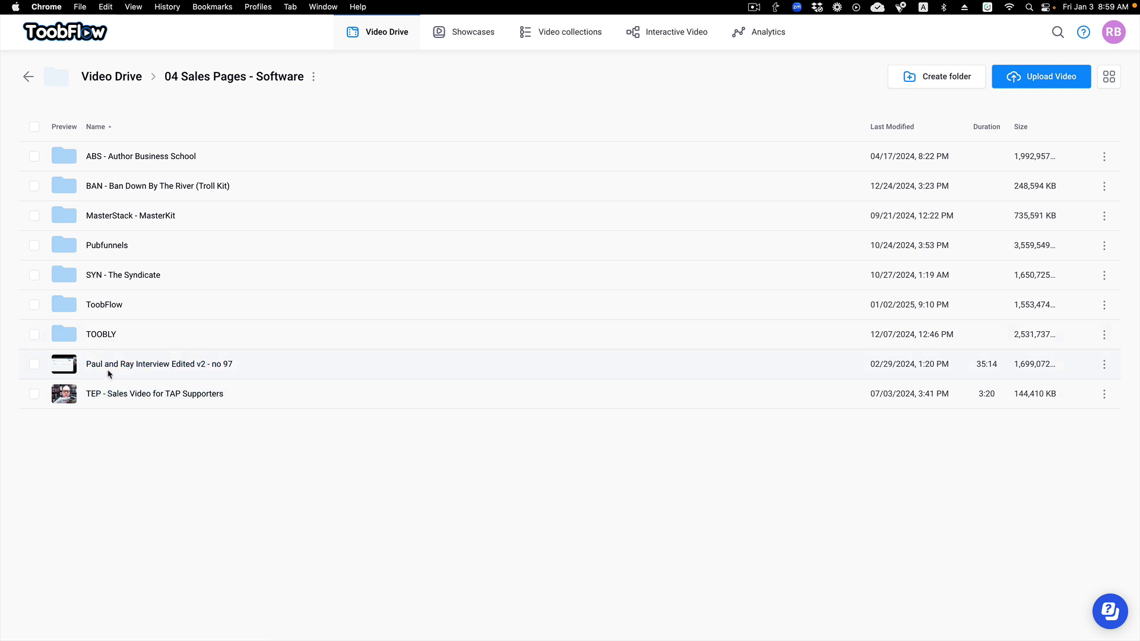
- Return to the Video Drive's top level and open the 2023 Summits and Earlier folder within 02 Summits
click(126, 77)
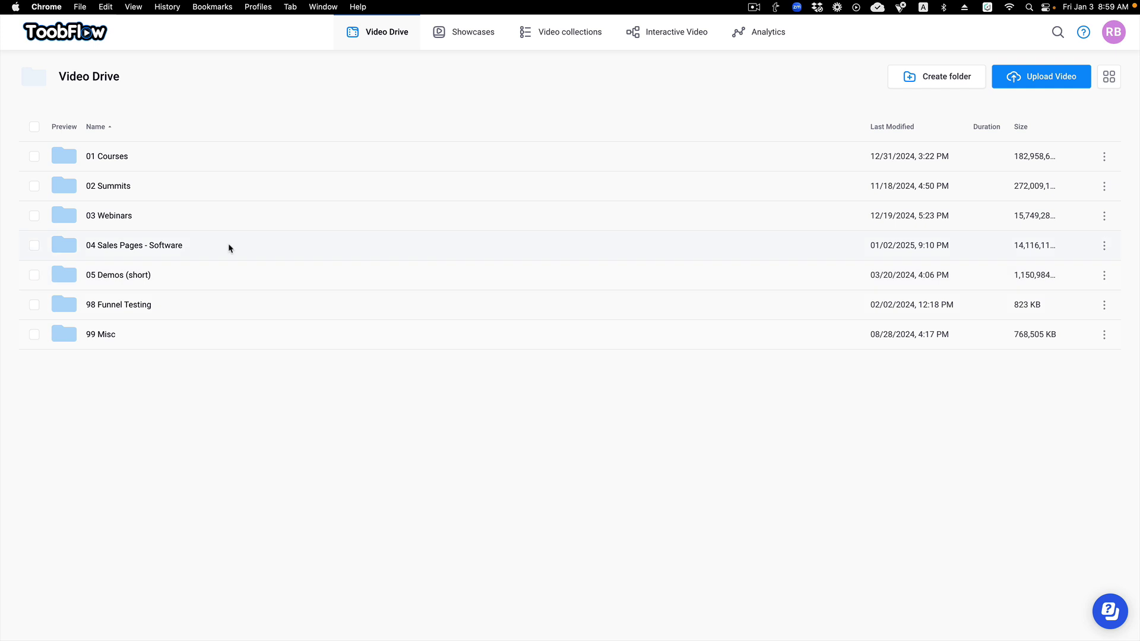
click(125, 185)
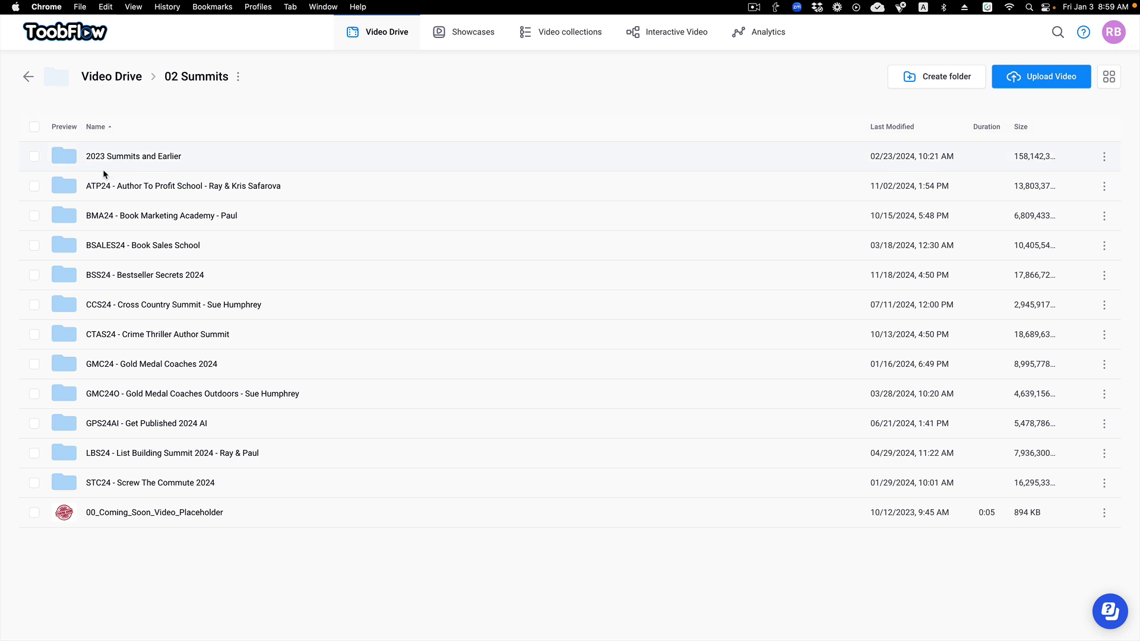
click(67, 156)
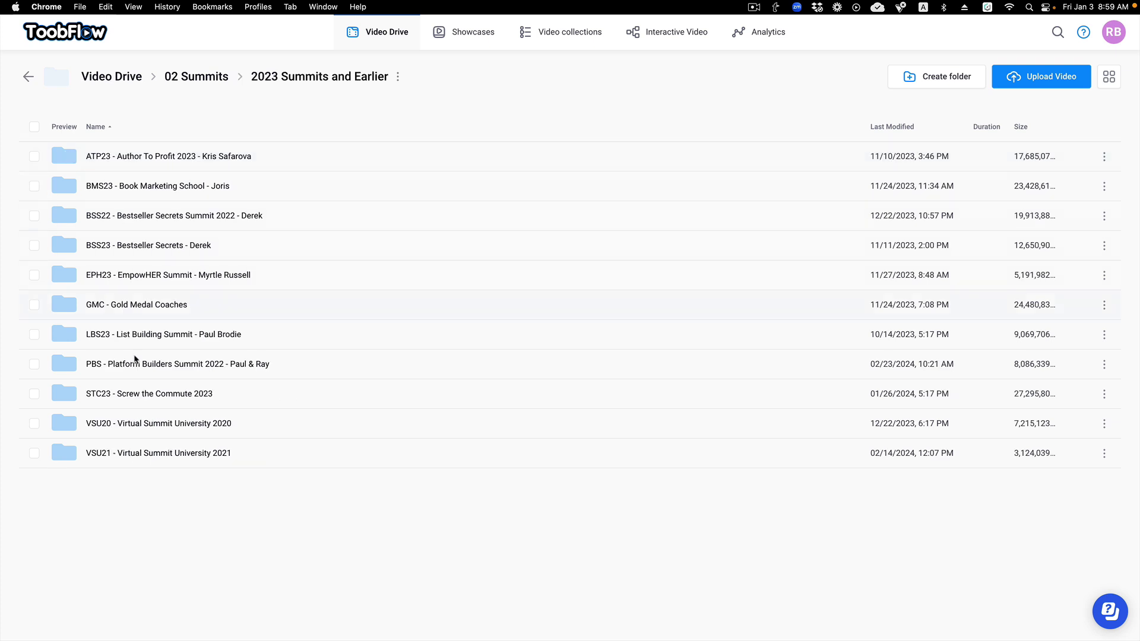
- Go back through 02 Summits to the Video Drive's top level, and view the 01 Courses folder before returning to the top level
click(202, 81)
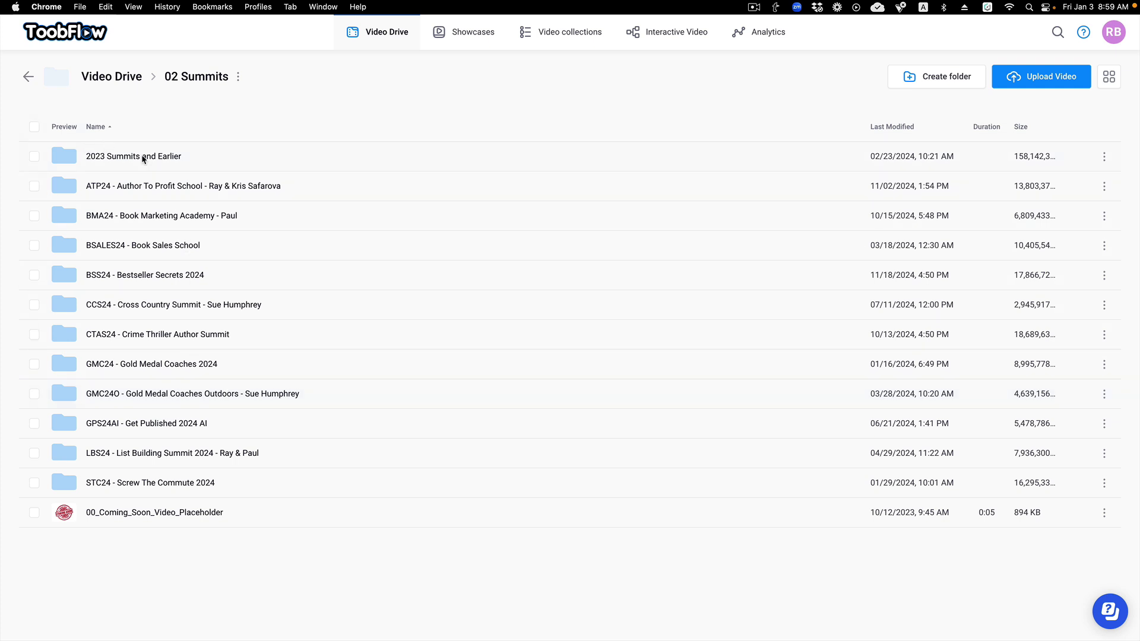
click(133, 78)
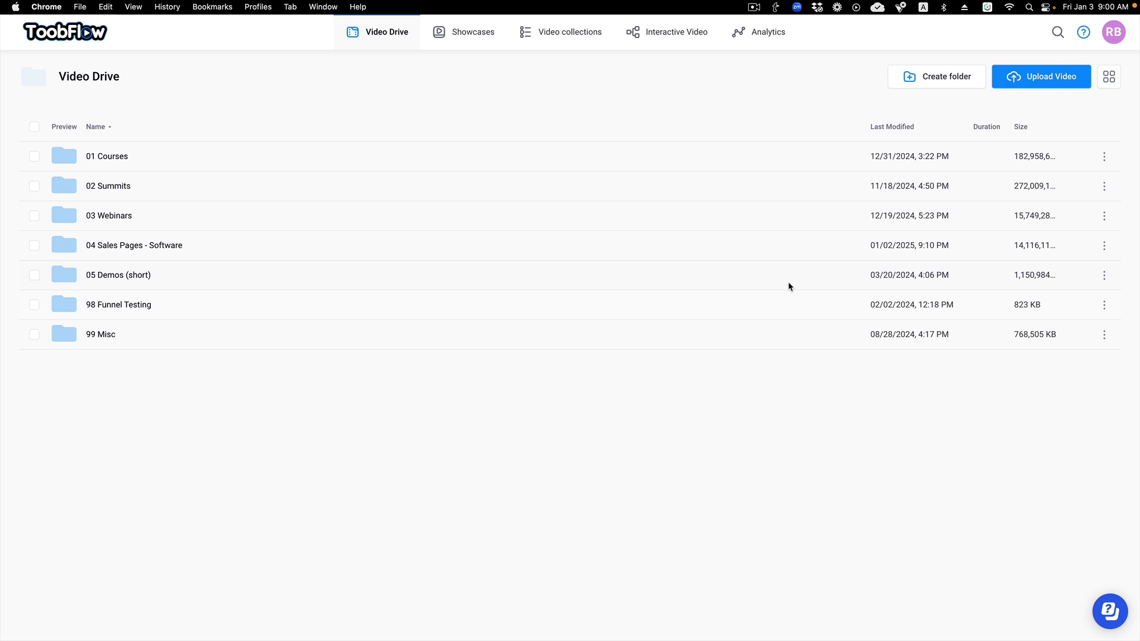
click(102, 156)
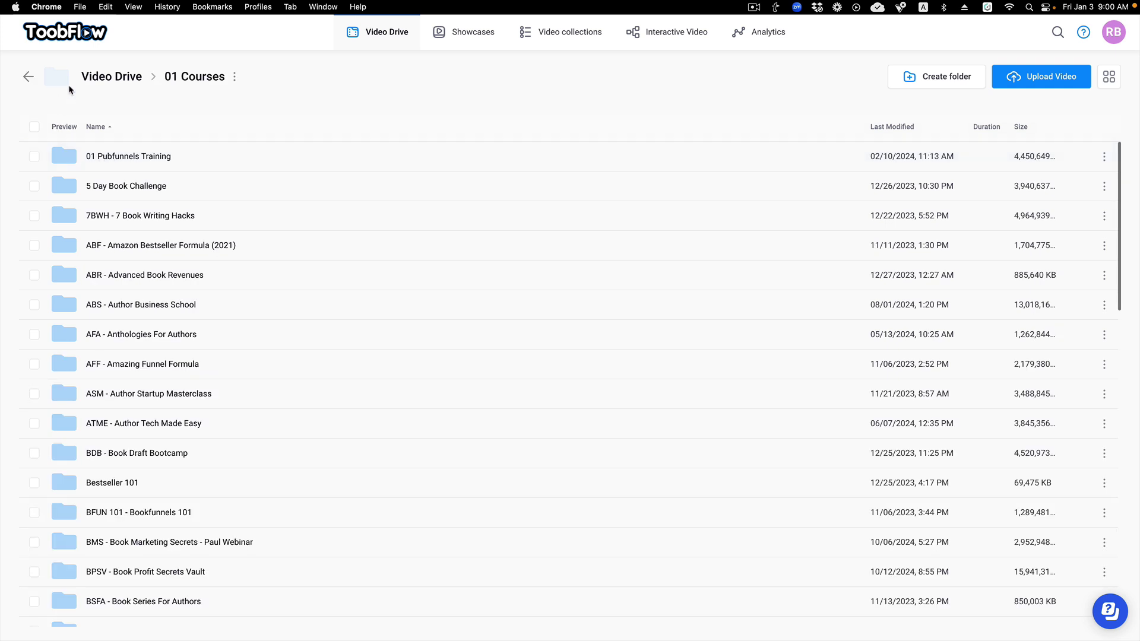
click(99, 76)
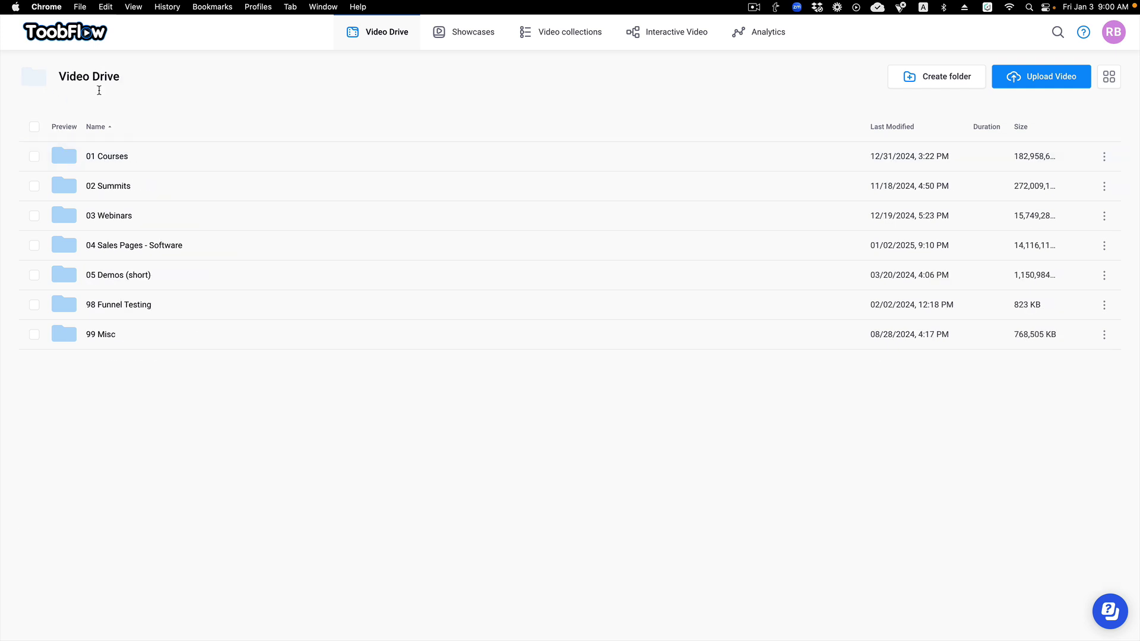
- Try to move the edited interview video in 04 Sales Pages - Software, and return to the Video Drive's top level
click(70, 246)
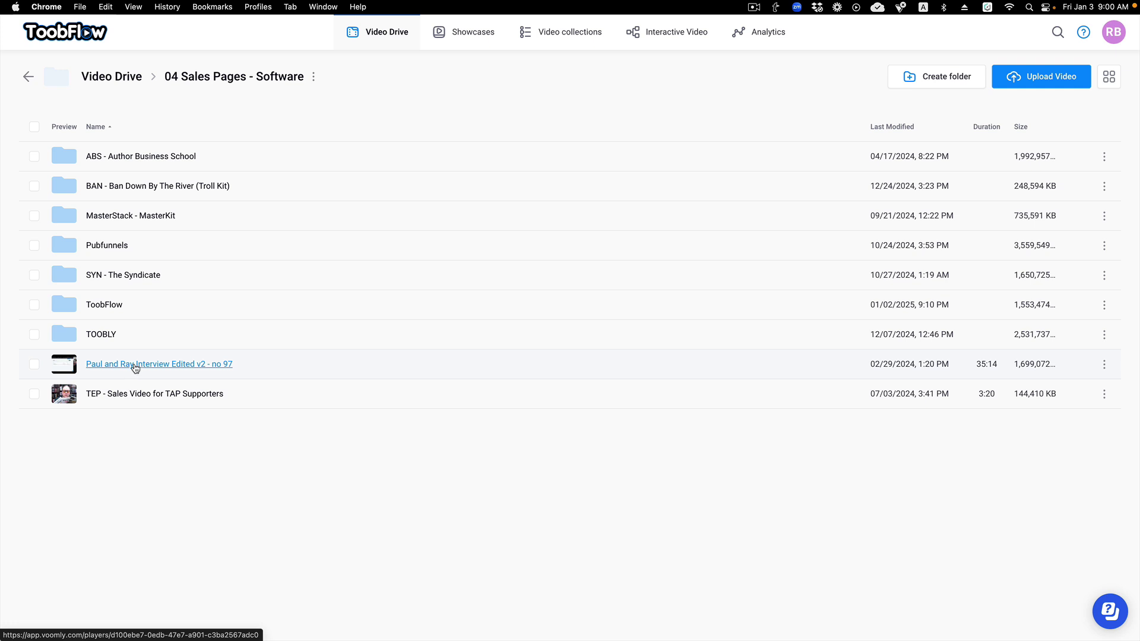
mouse_move(135, 367)
mouse_down()
mouse_move(132, 217)
mouse_move(129, 396)
mouse_move(136, 368)
mouse_up()
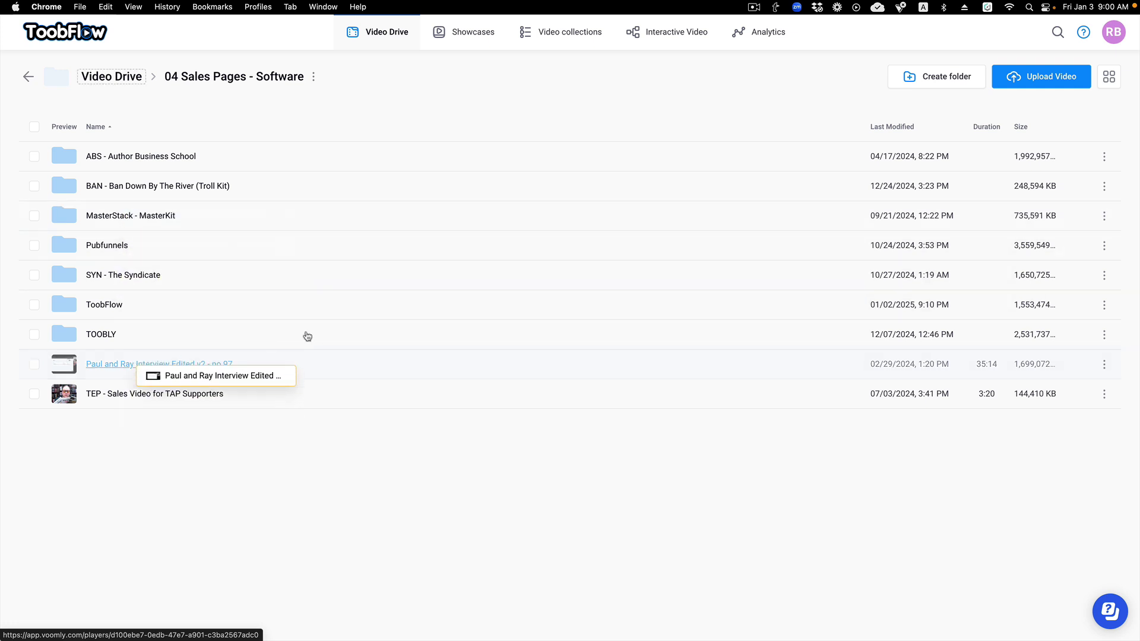
drag(307, 336, 332, 315)
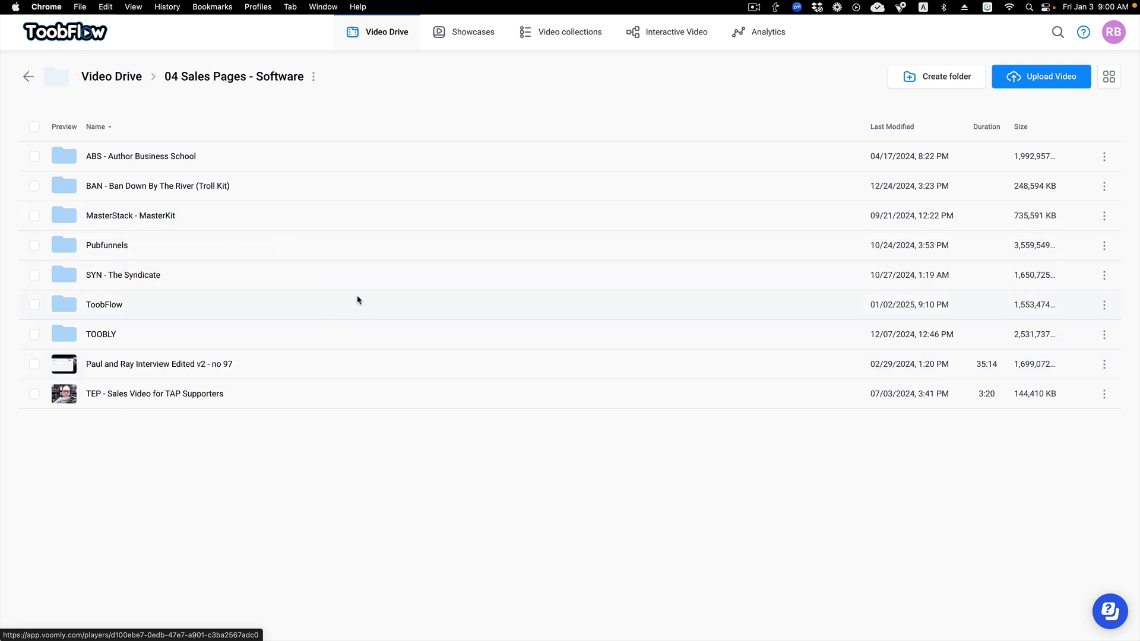
click(122, 77)
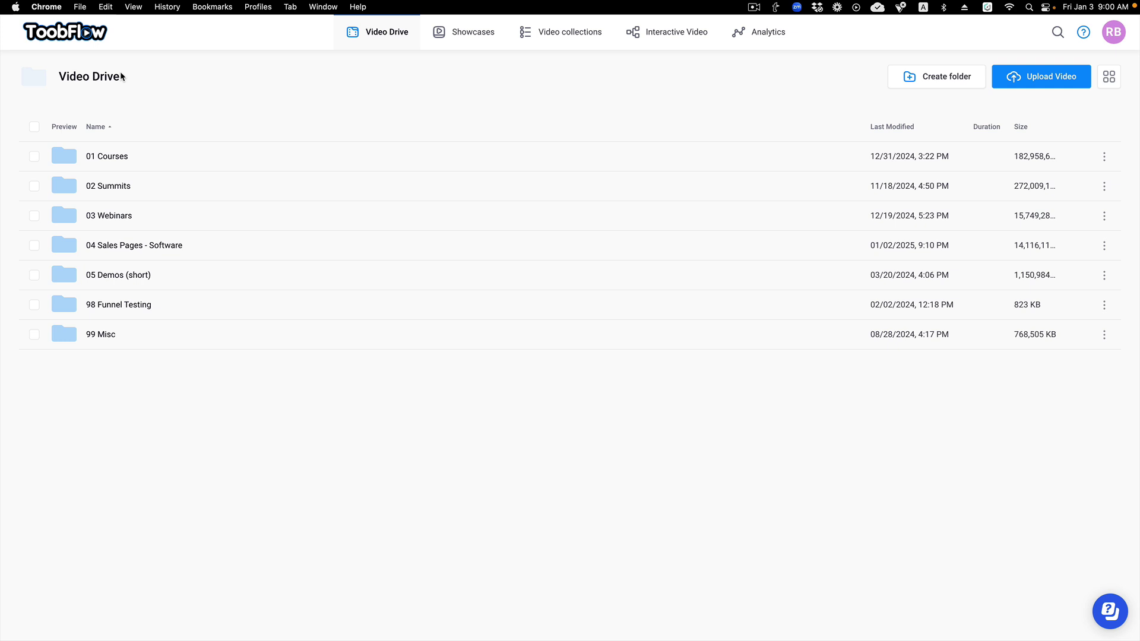